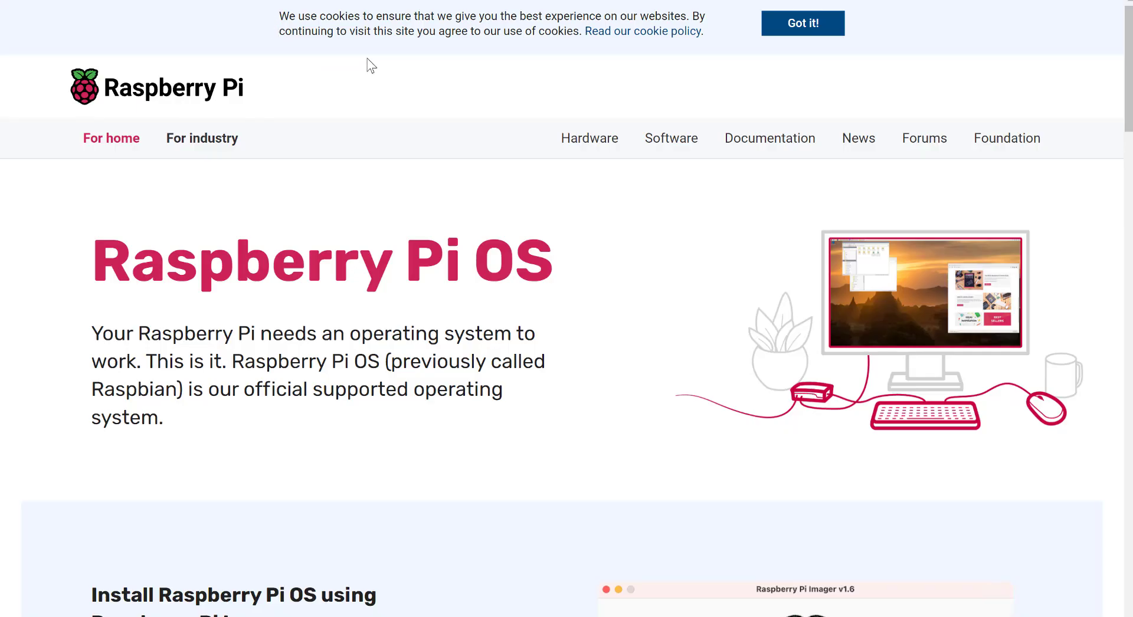
# - Scroll the Raspberry Pi OS page to the Imager download buttons for Windows, macOS and Ubuntu
pyautogui.scroll(-7, 370, 64)
pyautogui.scroll(7, 369, 64)
pyautogui.scroll(-7, 275, 76)
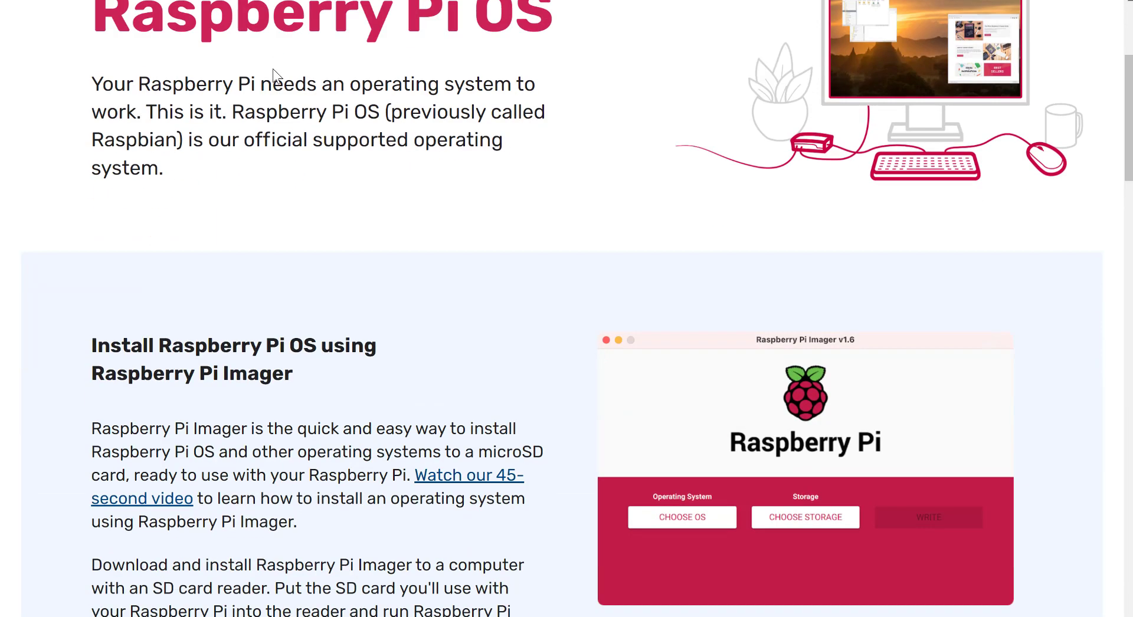
pyautogui.scroll(-1, 275, 83)
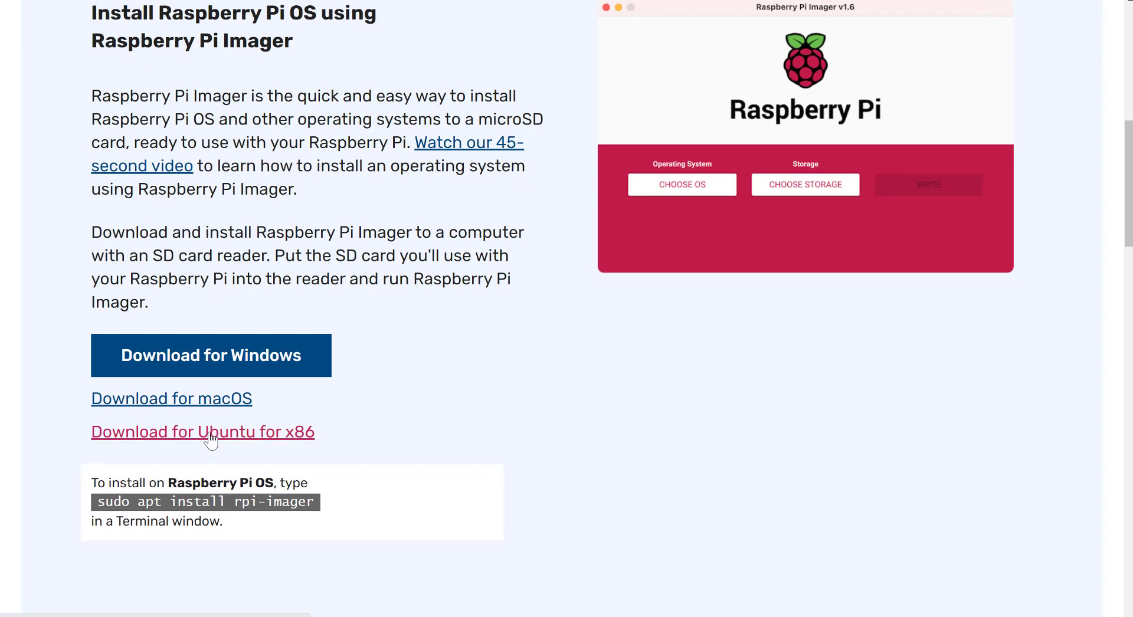
# - Download the Windows imager_1.7.2.exe (18.85 MB) with IDM into Downloads\Programs and open that folder
pyautogui.click(190, 352)
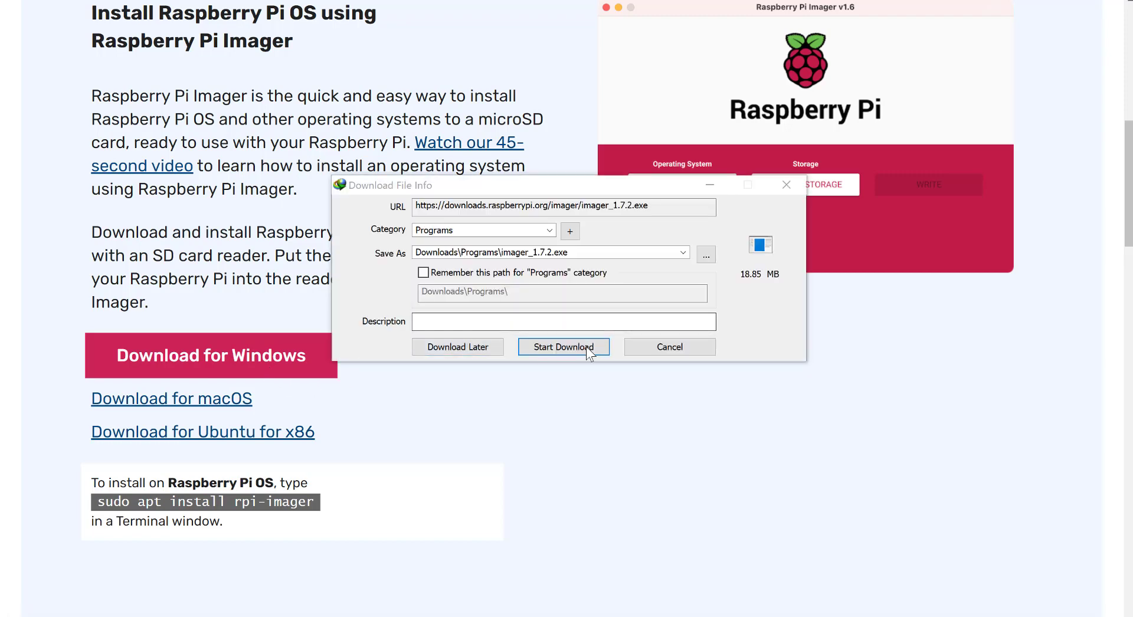
pyautogui.click(585, 347)
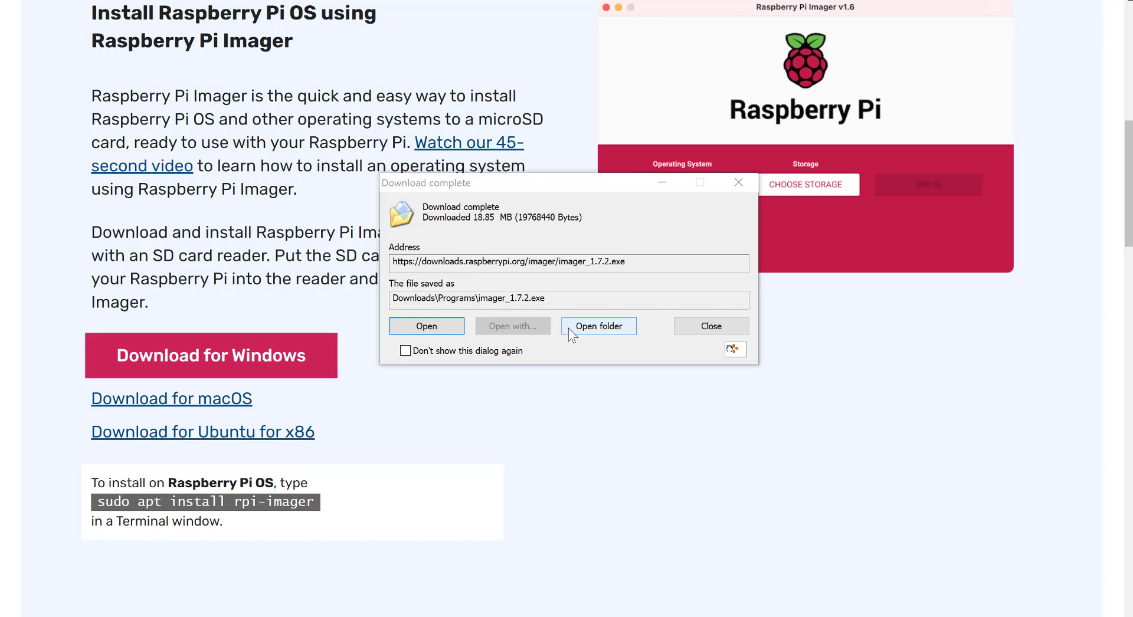
pyautogui.click(584, 328)
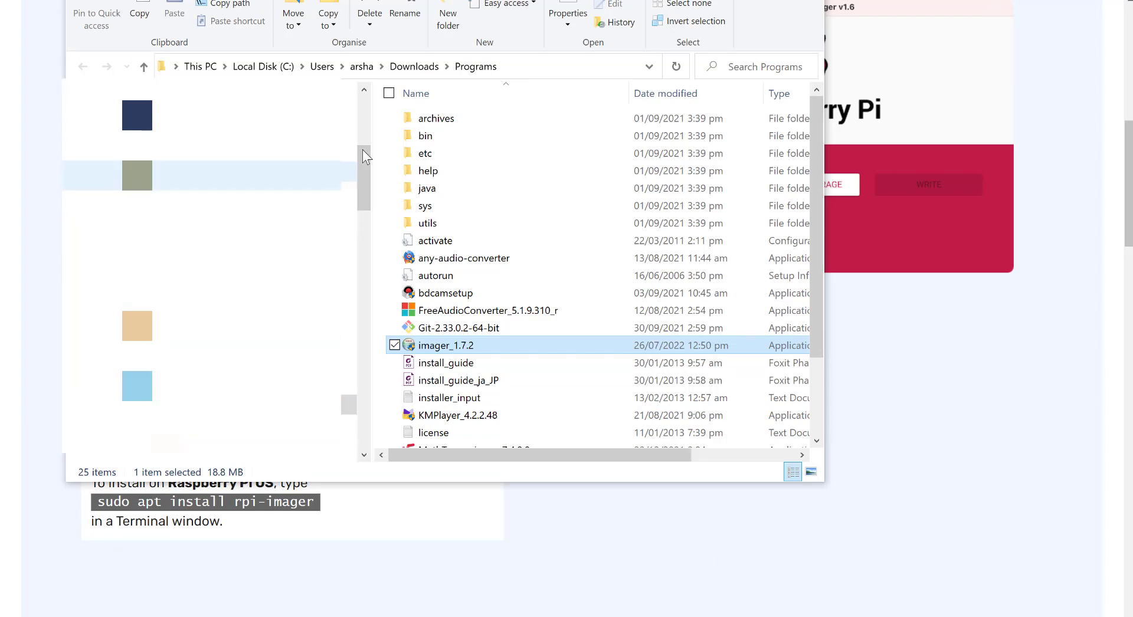
# - Send a copy of imager_1.7.2 to USB Drive (E:) and view the drive's contents
pyautogui.moveTo(363, 154); pyautogui.dragTo(370, 177)
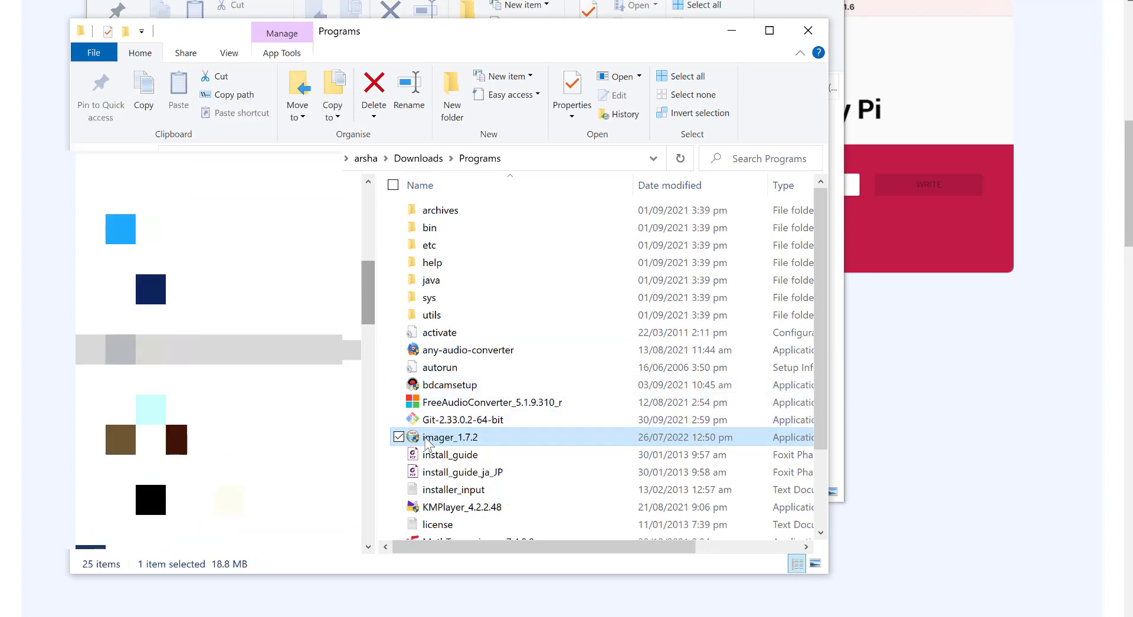
pyautogui.rightClick(425, 441)
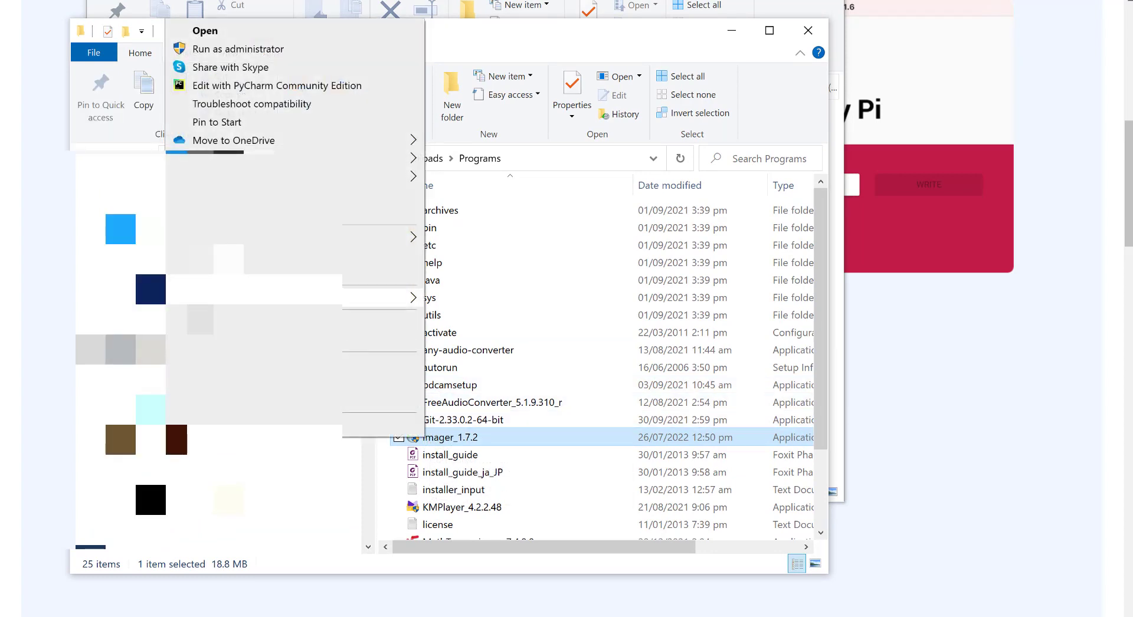
pyautogui.moveTo(320, 301)
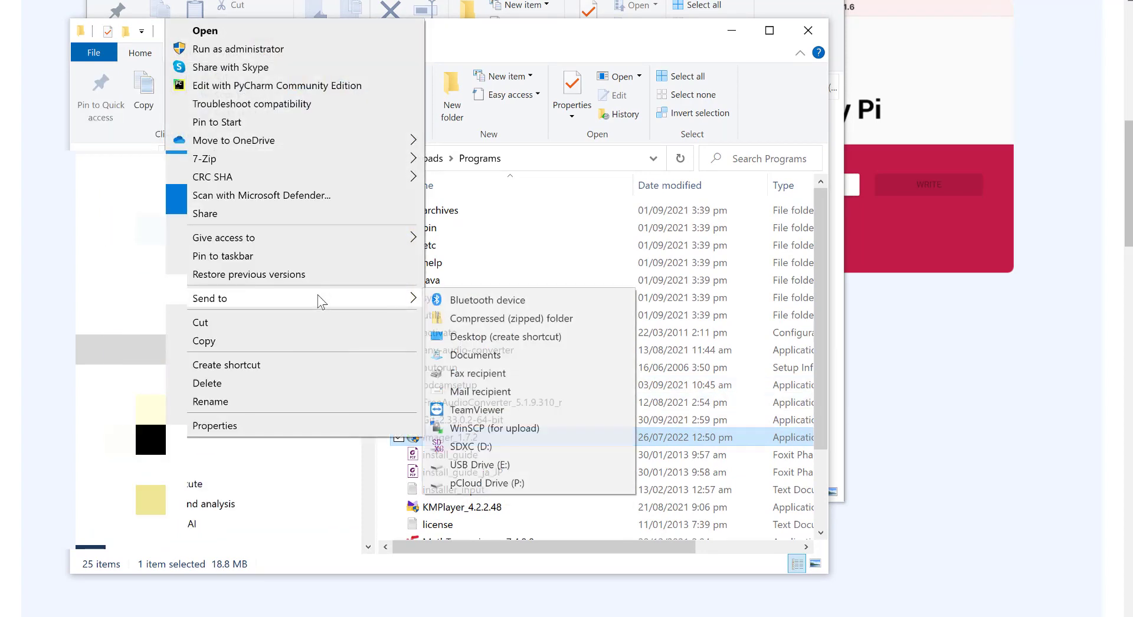
pyautogui.click(502, 466)
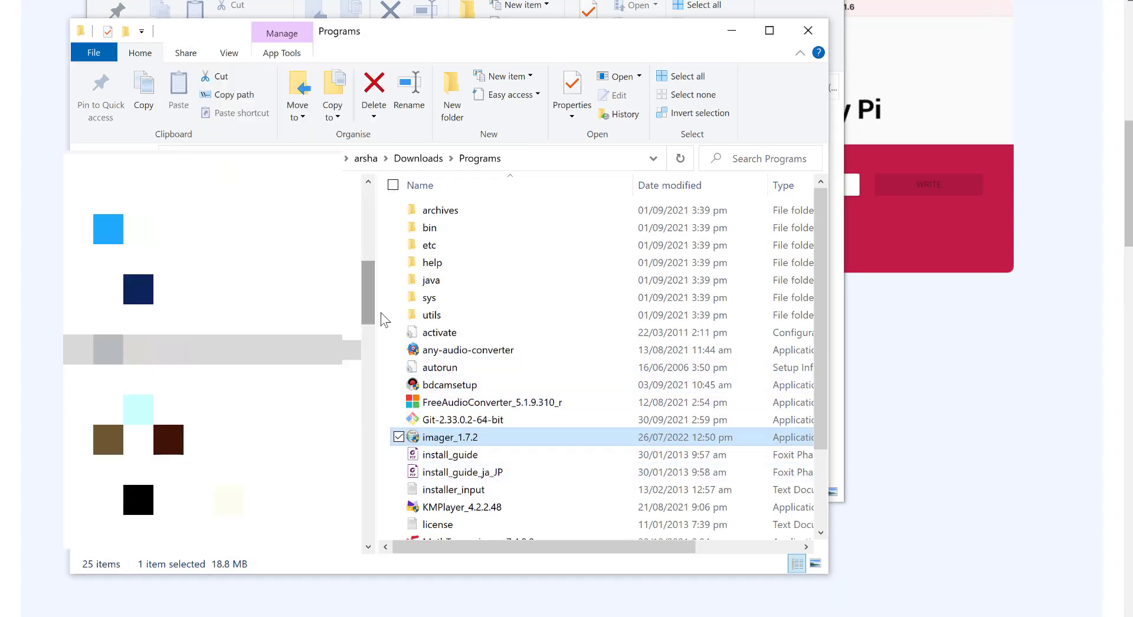
pyautogui.moveTo(370, 284); pyautogui.dragTo(411, 544)
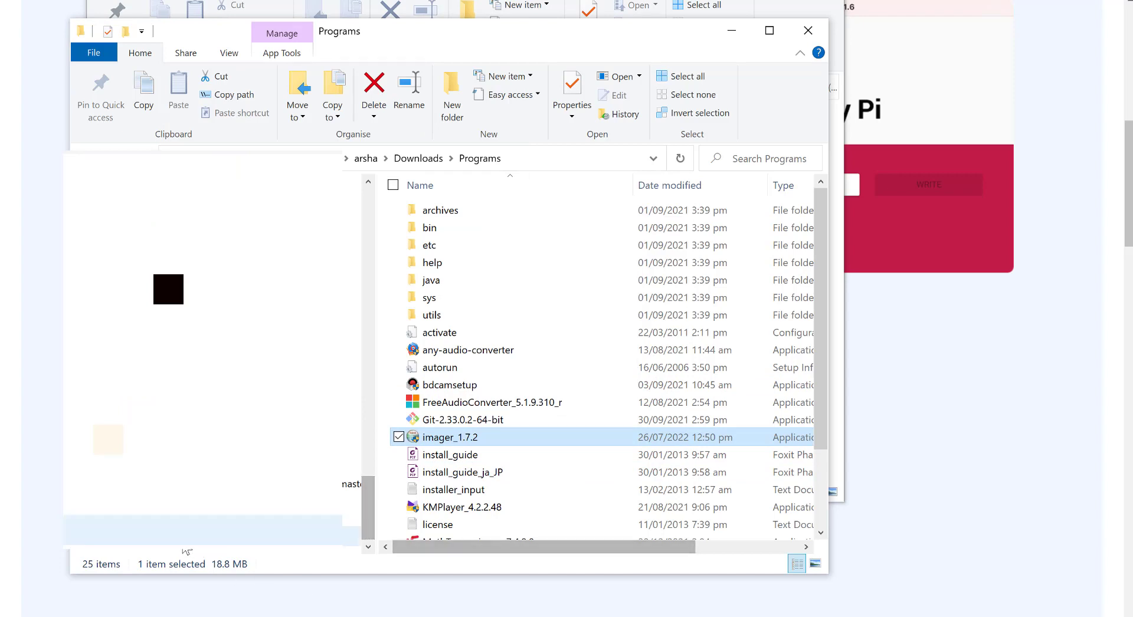
pyautogui.click(201, 500)
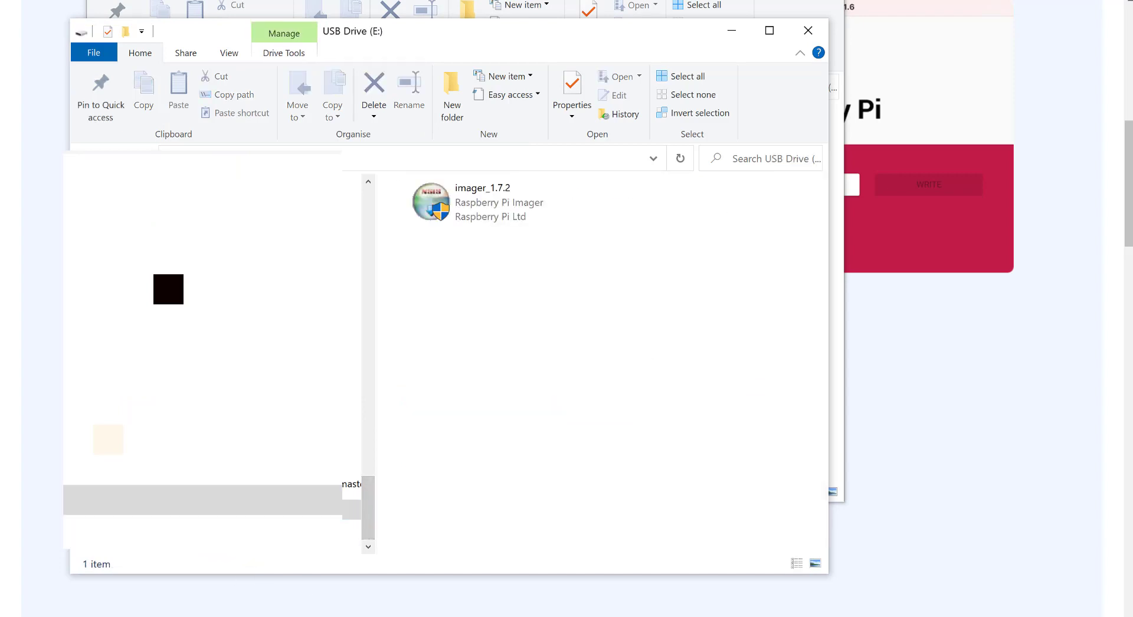
# - Install Raspberry Pi Imager v1.7.2 from the USB drive's imager_1.7.2 installer and launch it
pyautogui.hotkey('alt', 'F4')
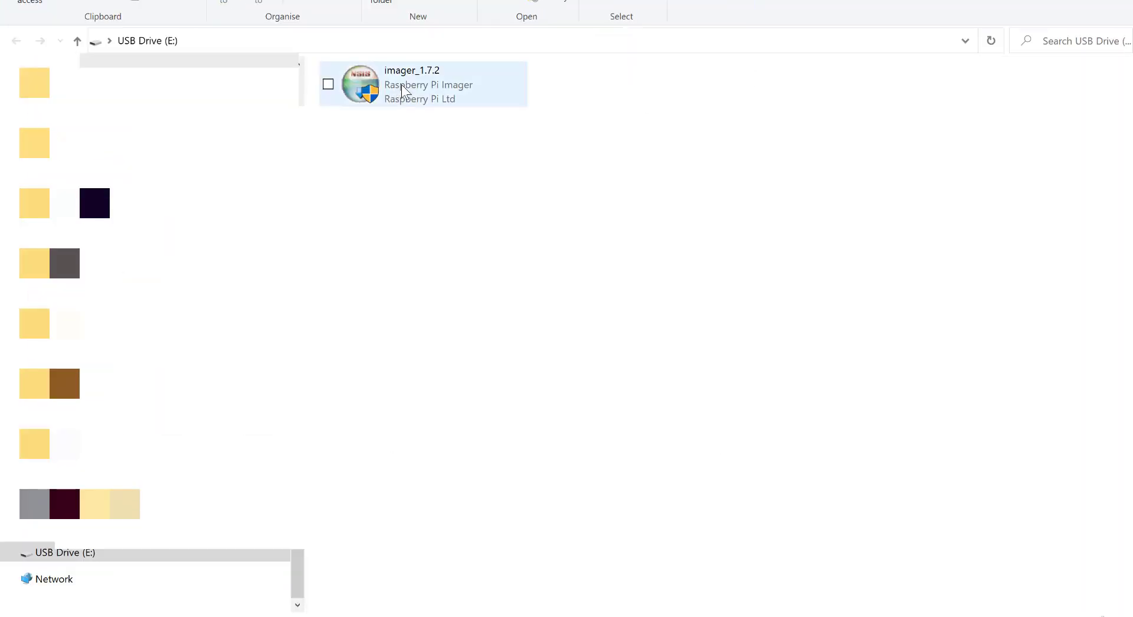
pyautogui.click(403, 89)
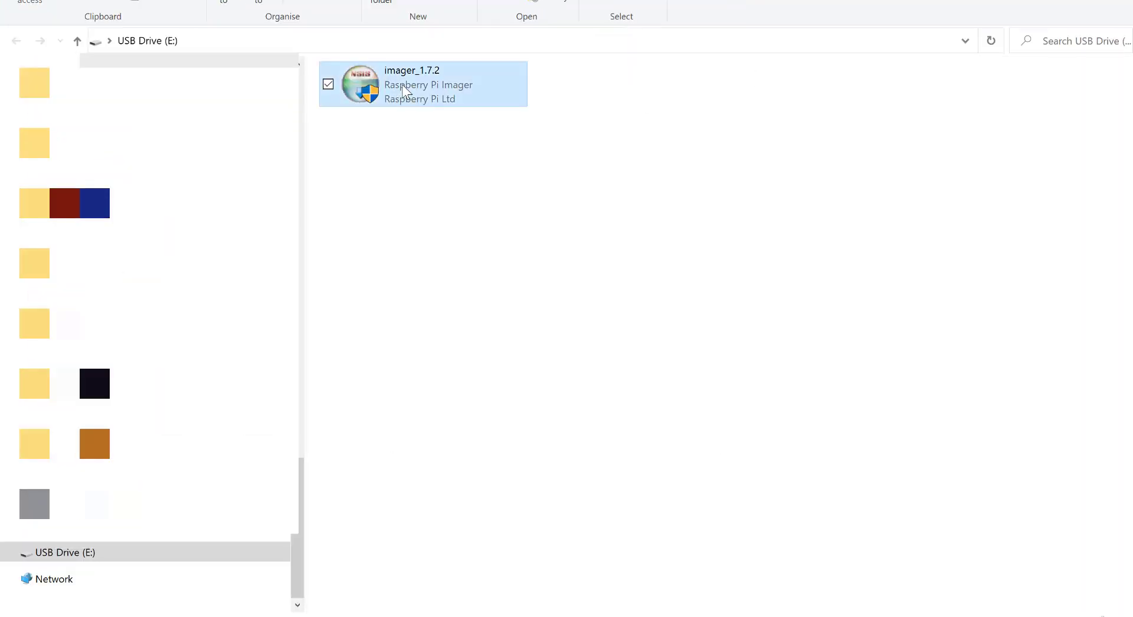
pyautogui.doubleClick(403, 88)
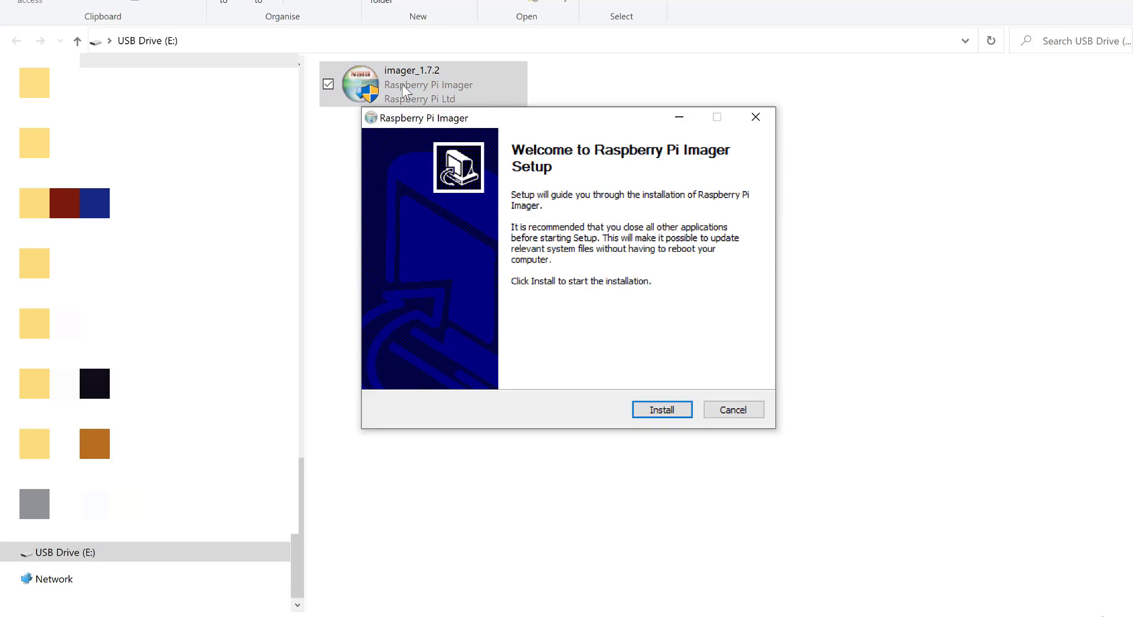
pyautogui.click(664, 411)
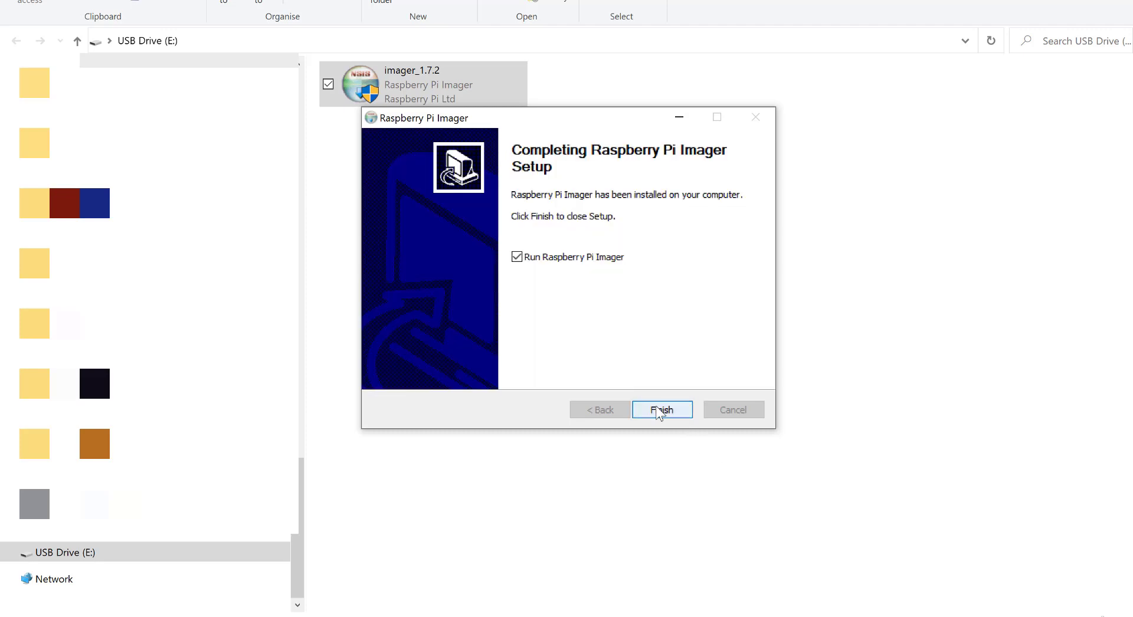
pyautogui.click(659, 410)
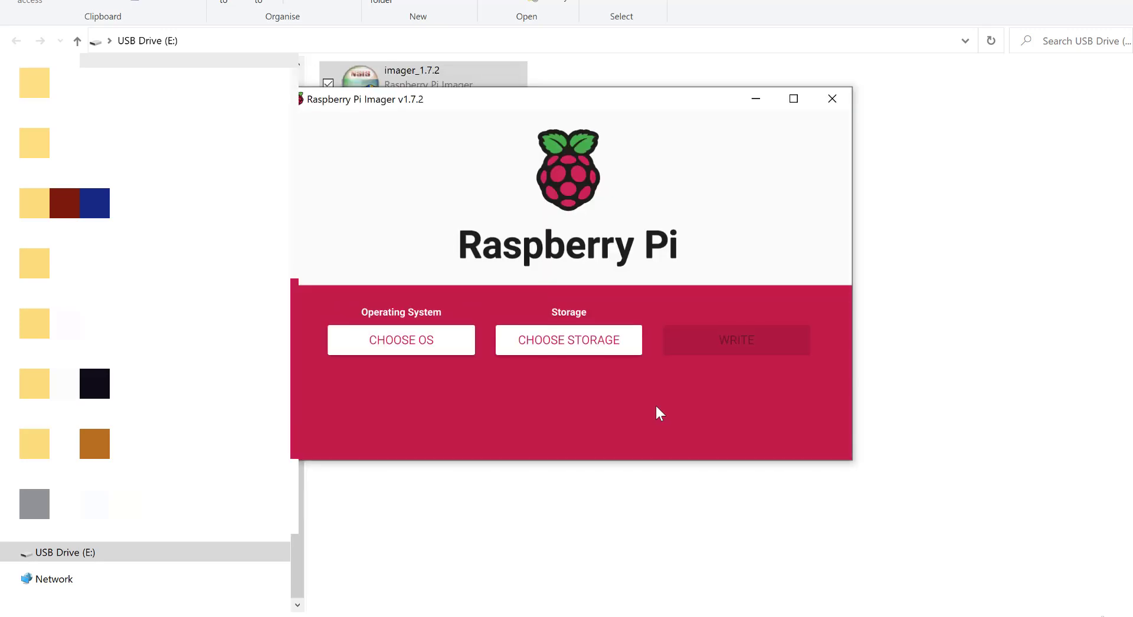
# - Select Raspberry Pi OS (64-bit) and the Generic STORAGE DEVICE USB Device (15.9 GB) as storage
pyautogui.click(450, 344)
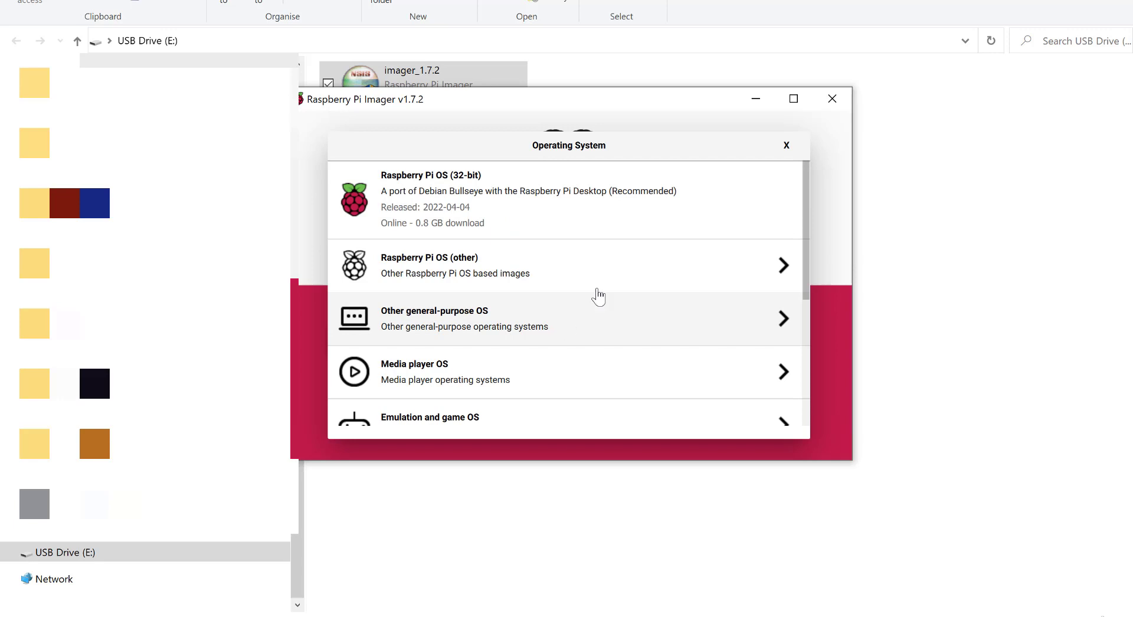
pyautogui.moveTo(809, 200); pyautogui.dragTo(820, 167)
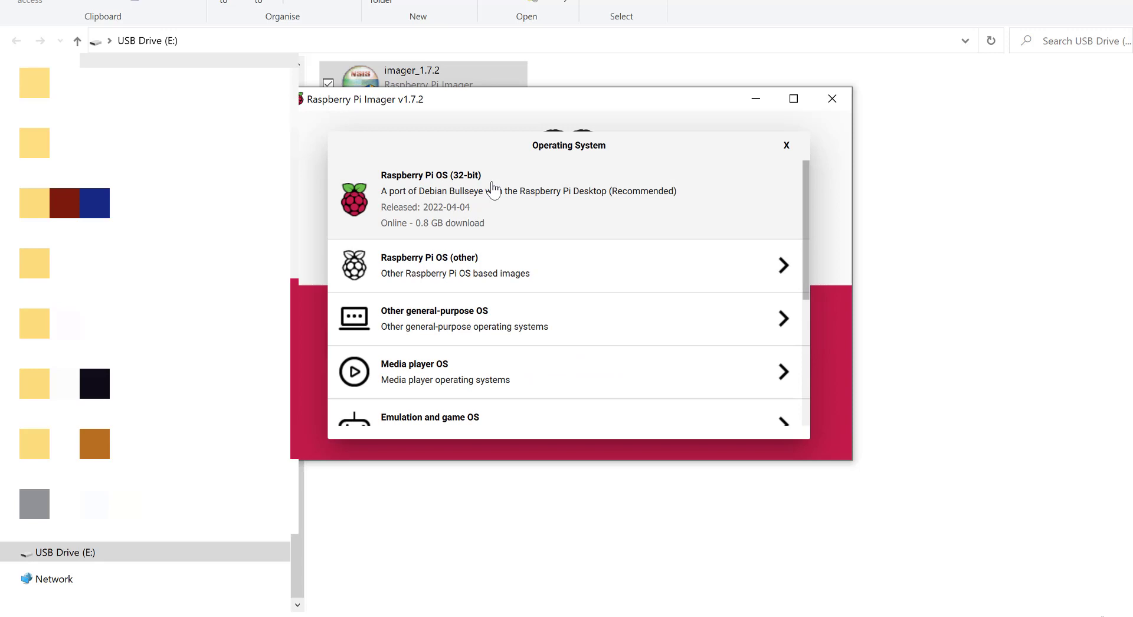
pyautogui.click(466, 266)
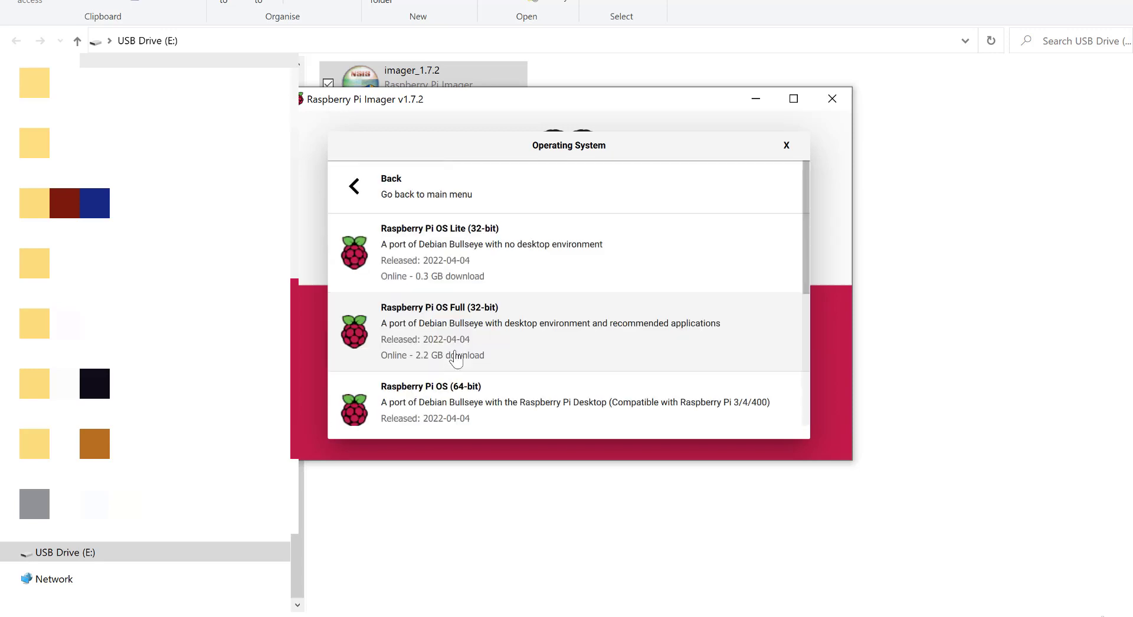
pyautogui.click(460, 390)
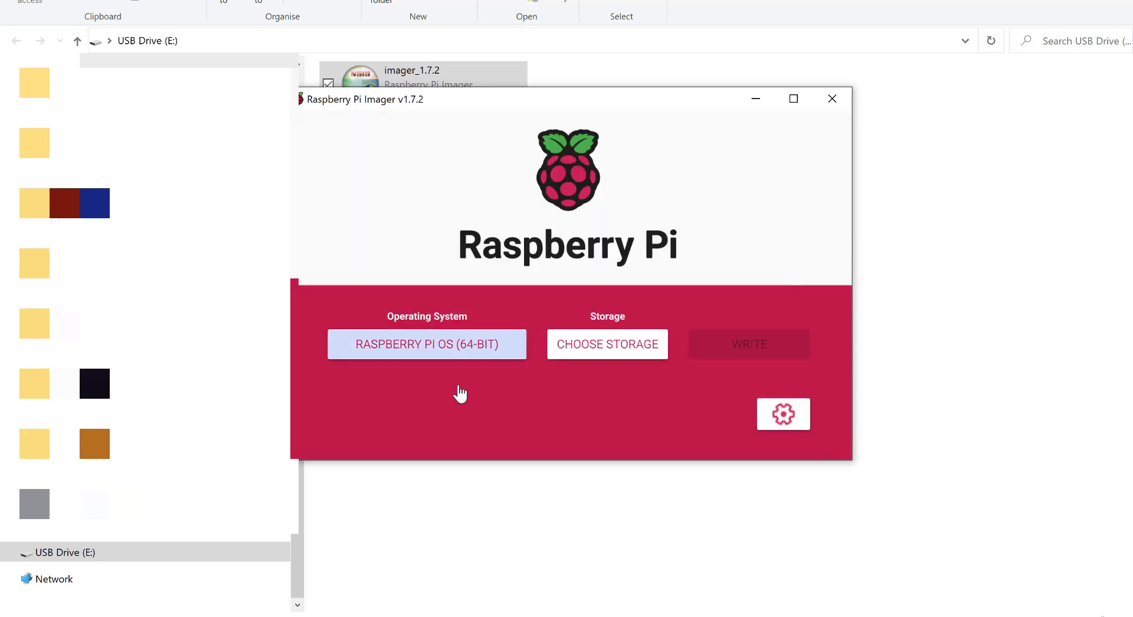
pyautogui.click(586, 355)
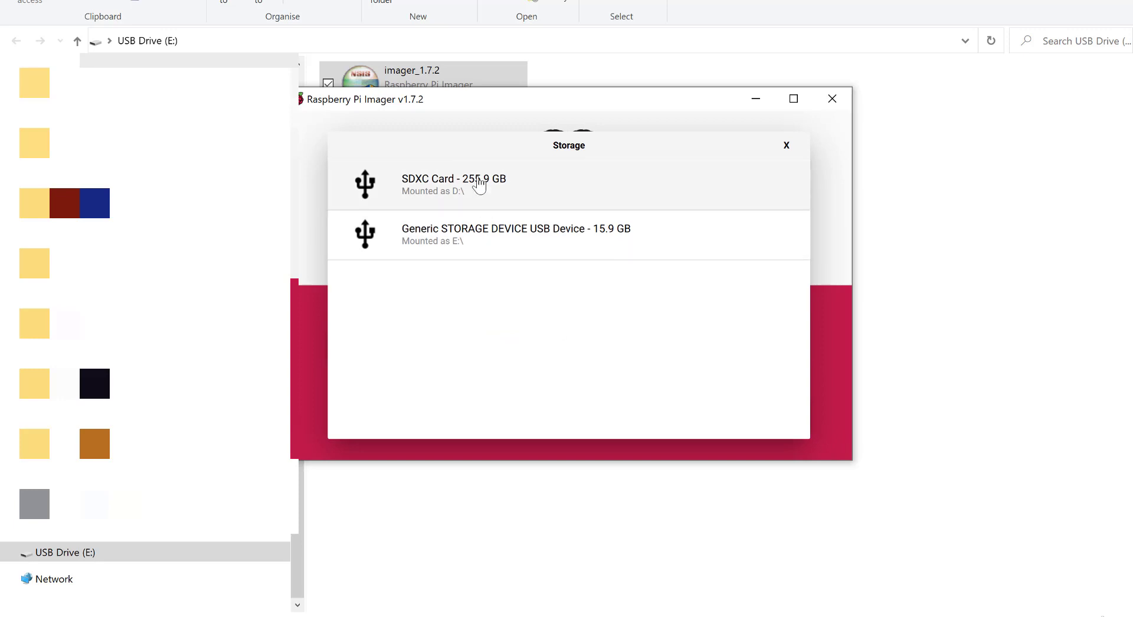
pyautogui.click(466, 246)
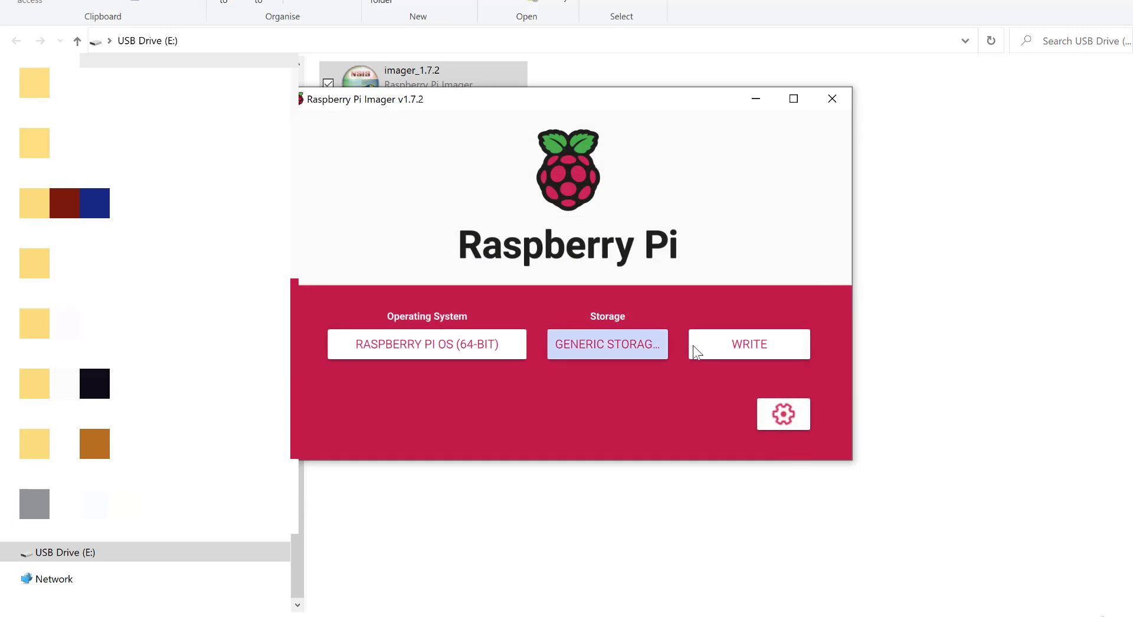
# - In advanced options, enable SSH with password authentication, add a suffix to the raspberrypi hostname, and select username pi
pyautogui.click(787, 413)
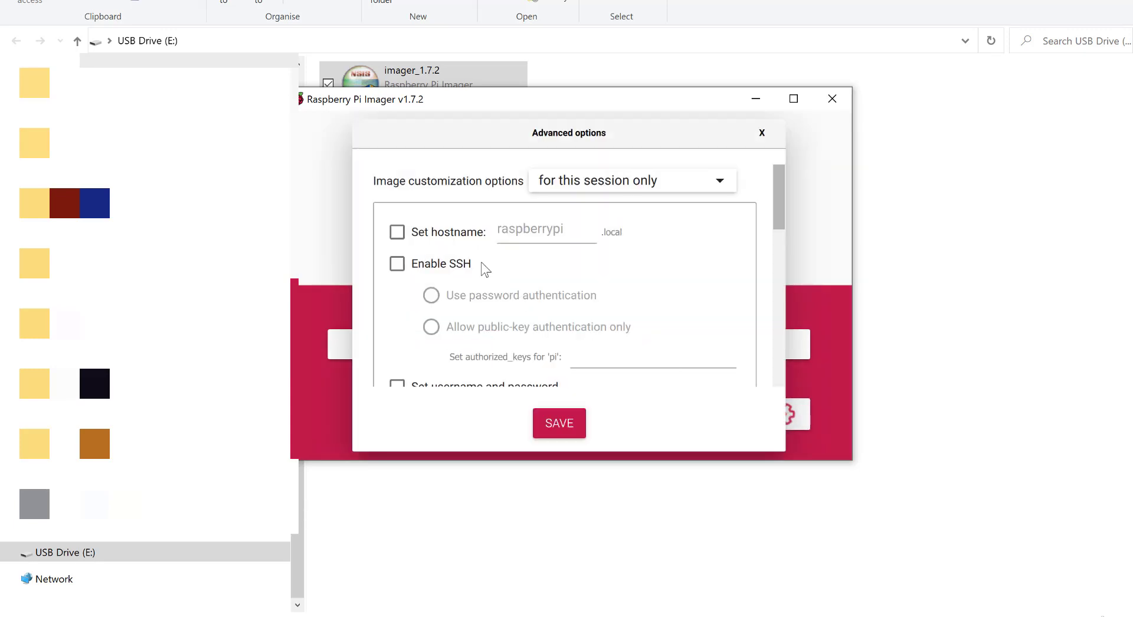
pyautogui.click(395, 264)
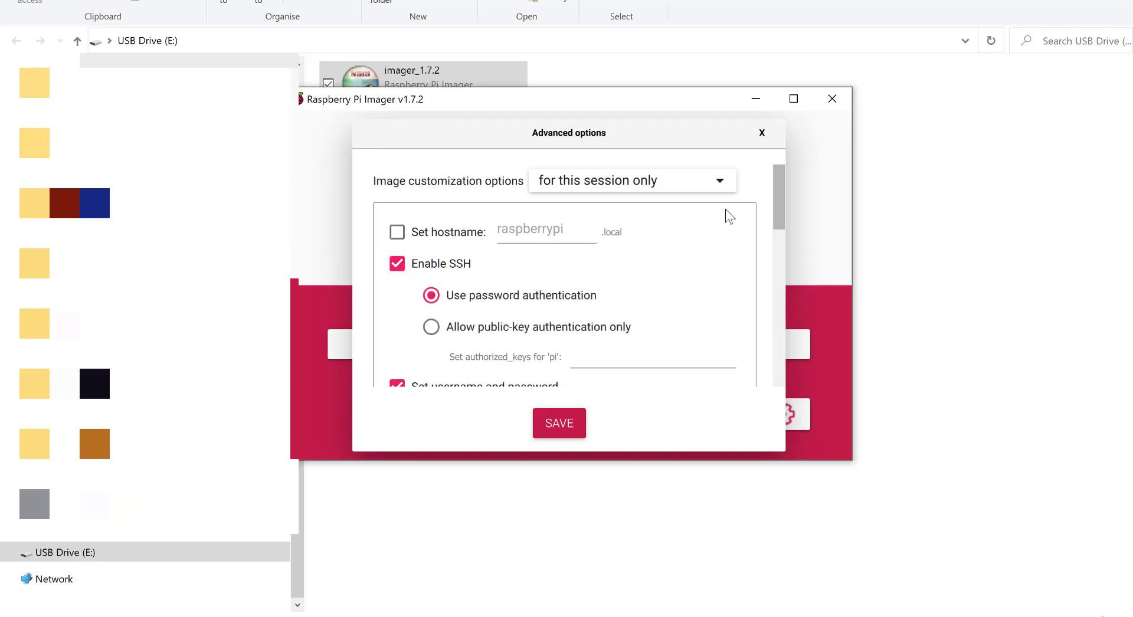
pyautogui.moveTo(780, 180); pyautogui.dragTo(780, 180)
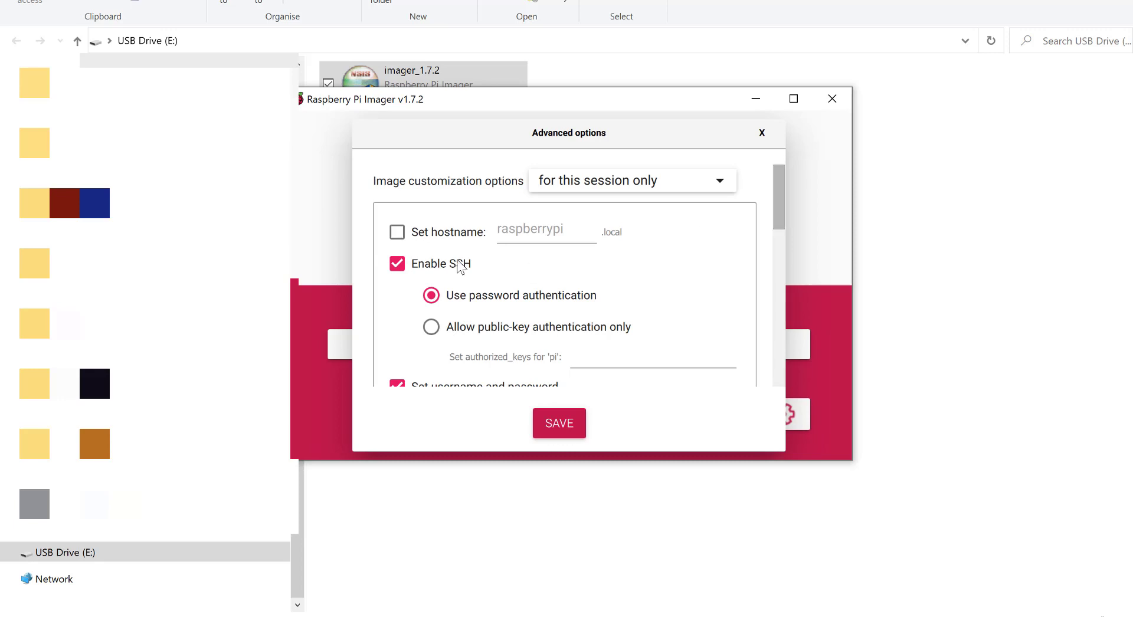
pyautogui.click(398, 233)
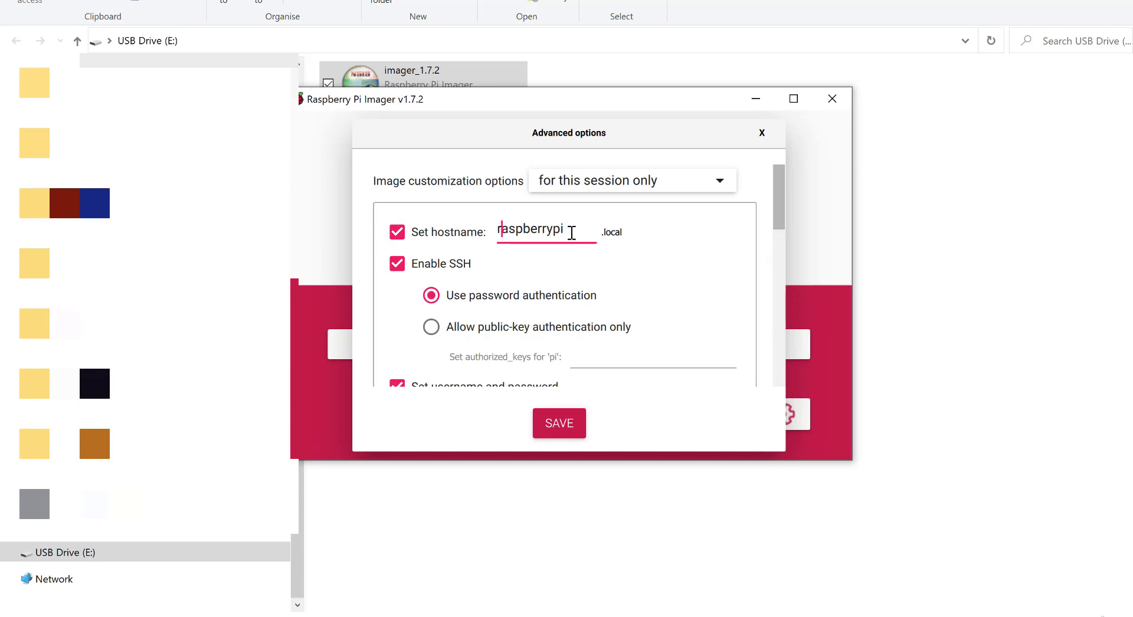
pyautogui.write('_Arshad')
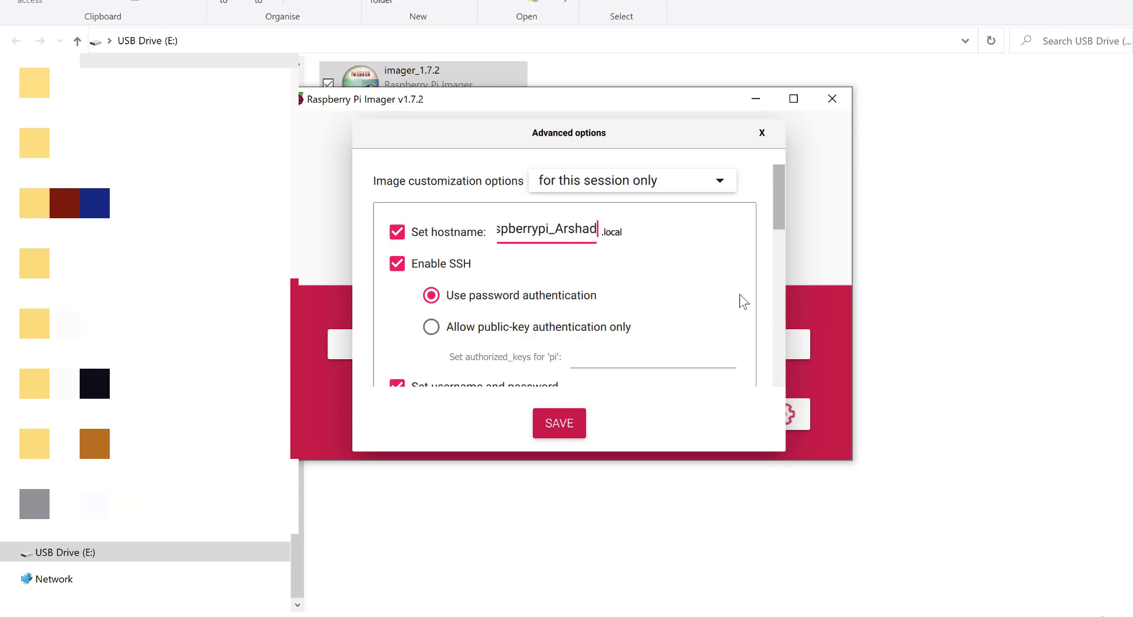
pyautogui.moveTo(780, 216); pyautogui.dragTo(788, 252)
pyautogui.click(481, 237)
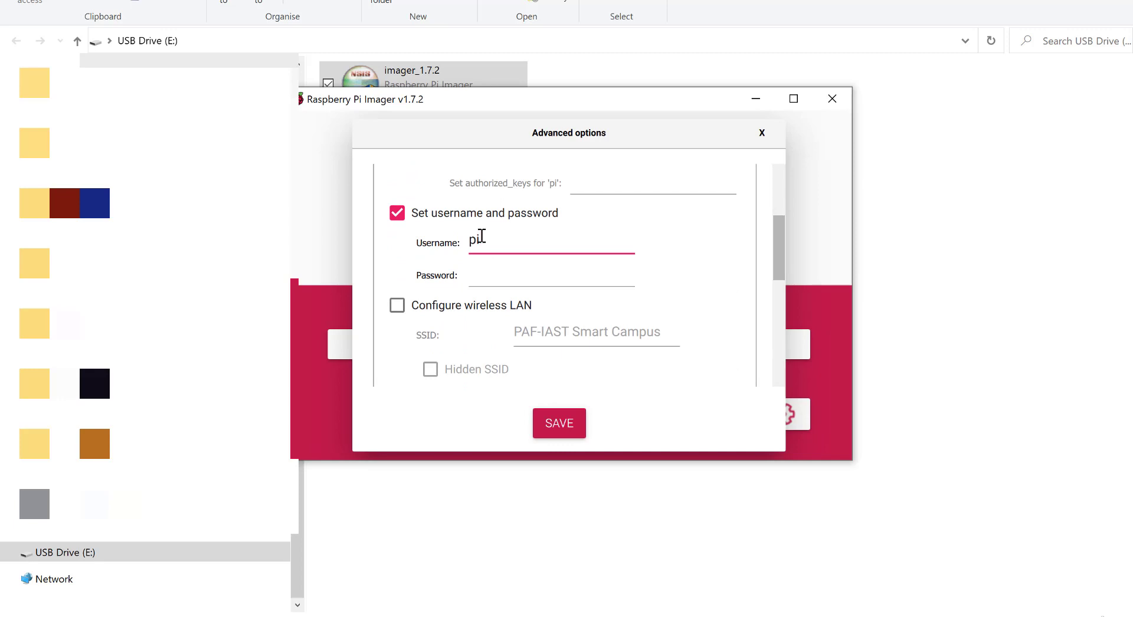
# - Enter the password for user pi and enable wireless LAN for PAF-IAST Smart Campus, country GB
pyautogui.click(484, 285)
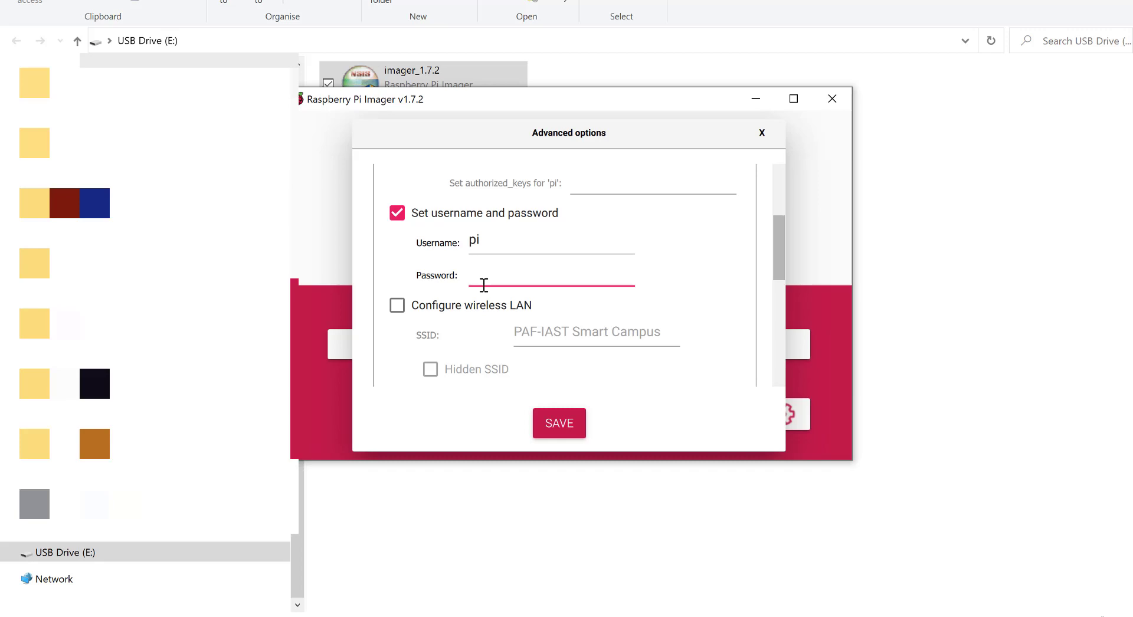
pyautogui.write('ras')
pyautogui.press('BackSpace')
pyautogui.press('BackSpace')
pyautogui.press('BackSpace')
pyautogui.write('ra')
pyautogui.press('BackSpace')
pyautogui.press('BackSpace')
pyautogui.write('raspberr')
pyautogui.click(404, 308)
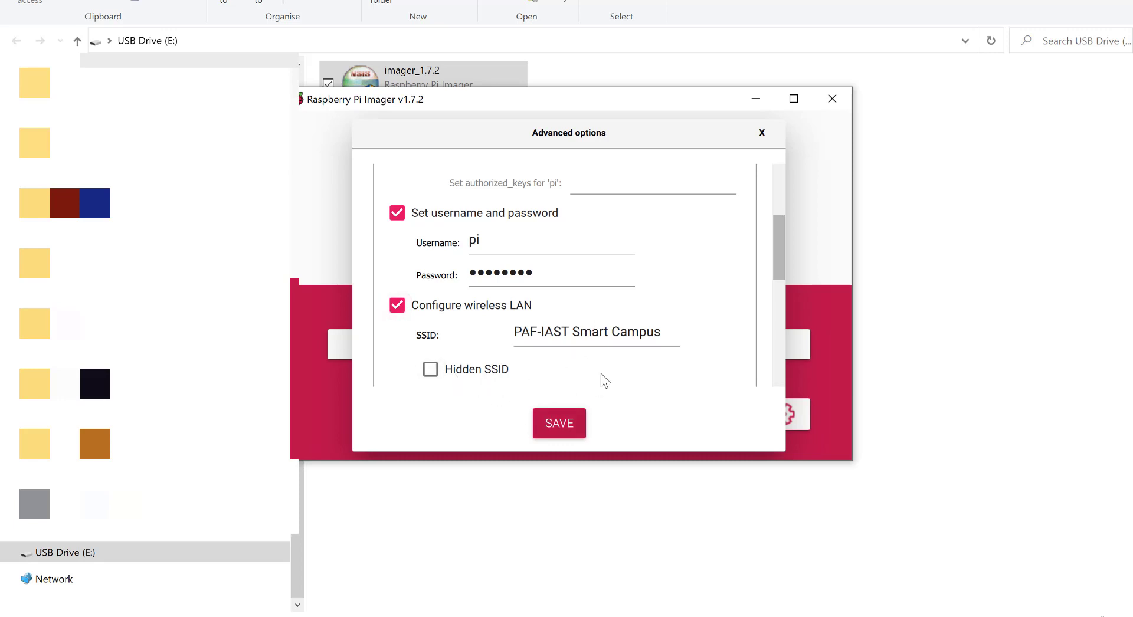
pyautogui.moveTo(774, 231); pyautogui.dragTo(783, 308)
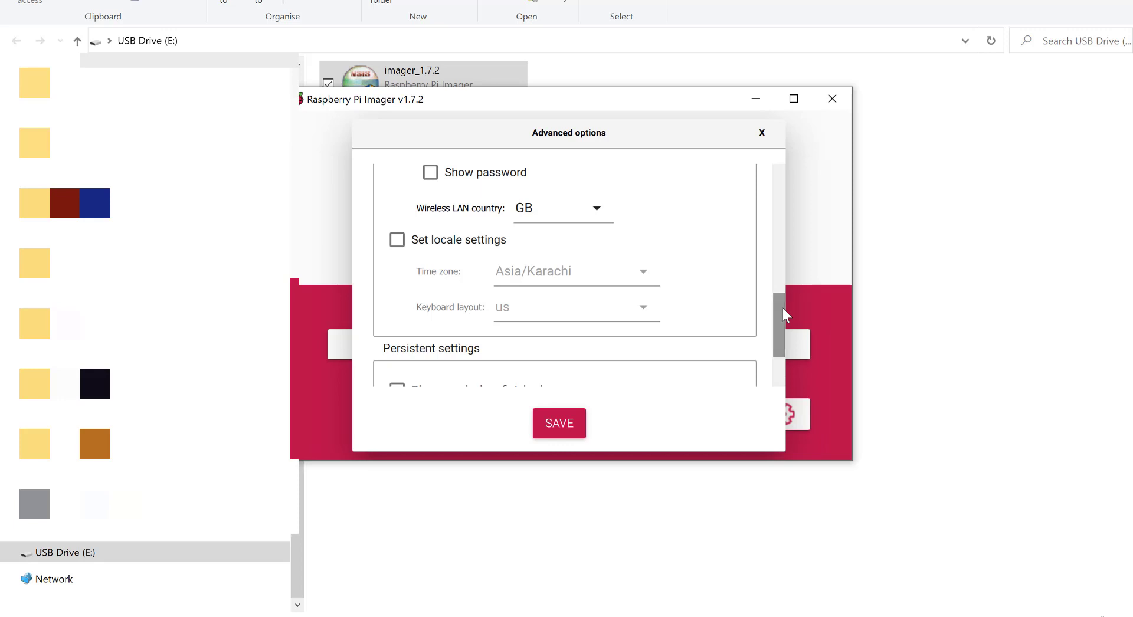
# - Save locale Asia/Karachi with us keyboard and a finish sound, then write, confirming the USB erase
pyautogui.click(408, 242)
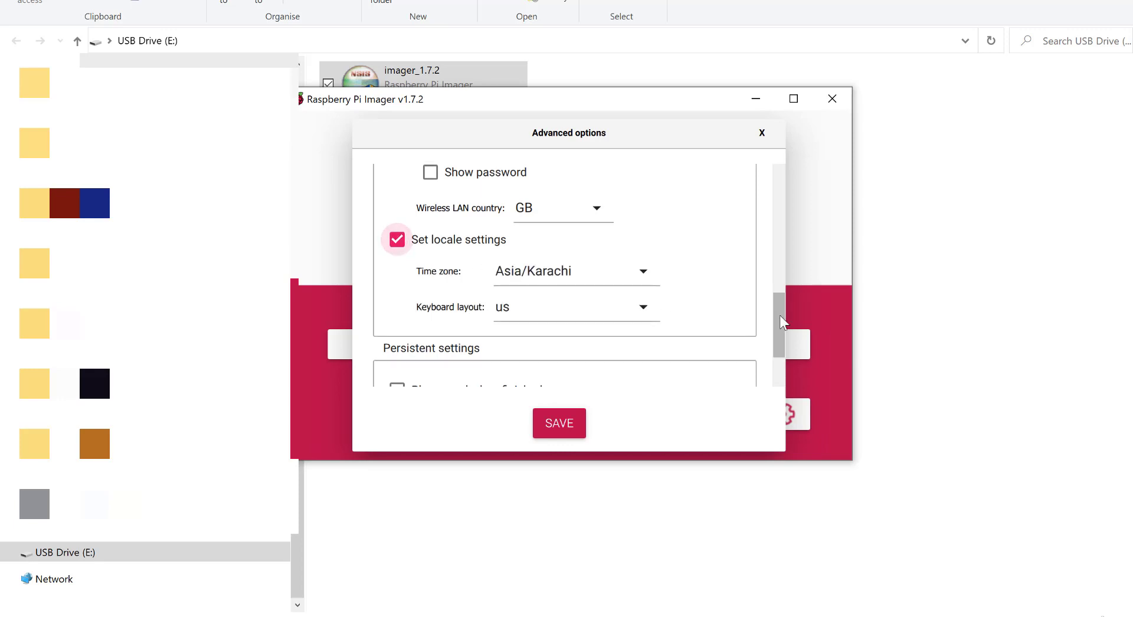
pyautogui.scroll(-2, 777, 306)
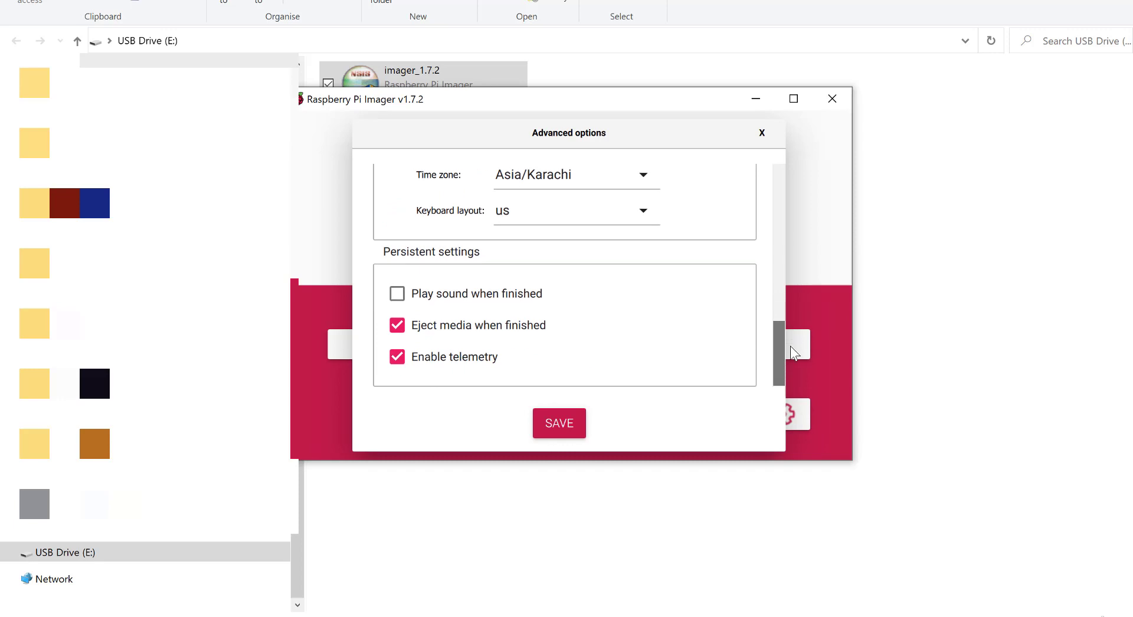
pyautogui.click(399, 304)
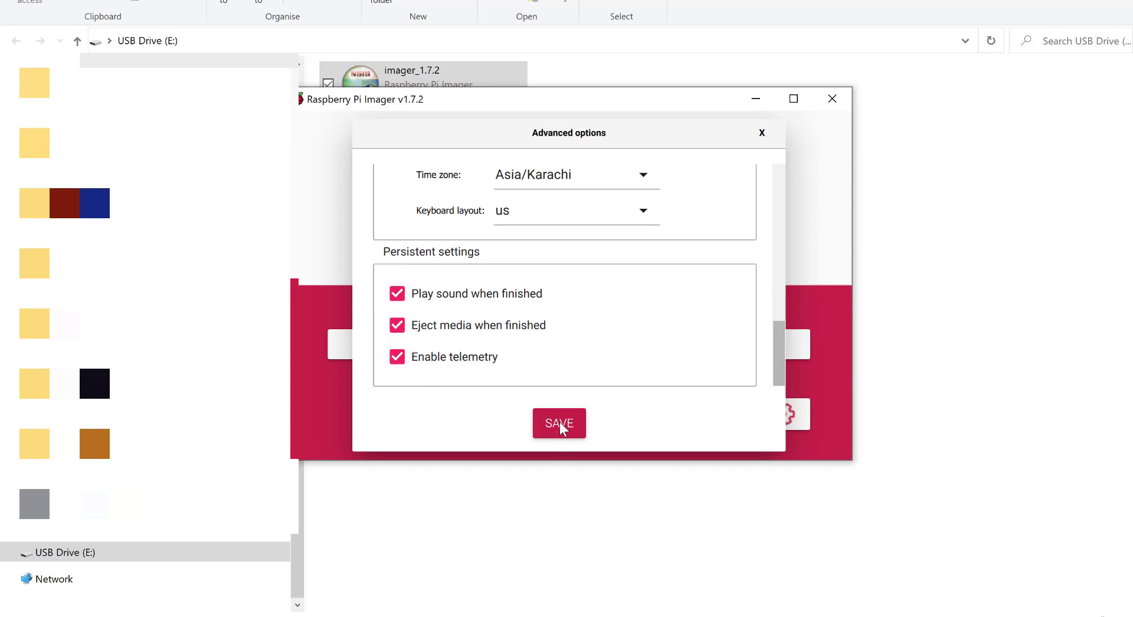
pyautogui.click(559, 423)
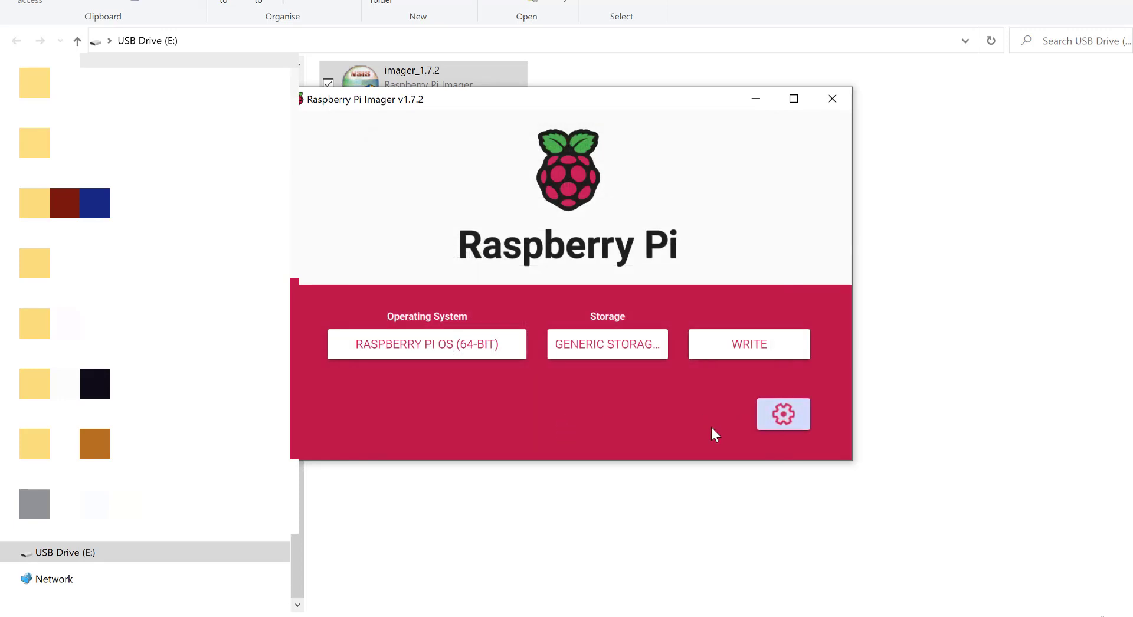
pyautogui.click(743, 345)
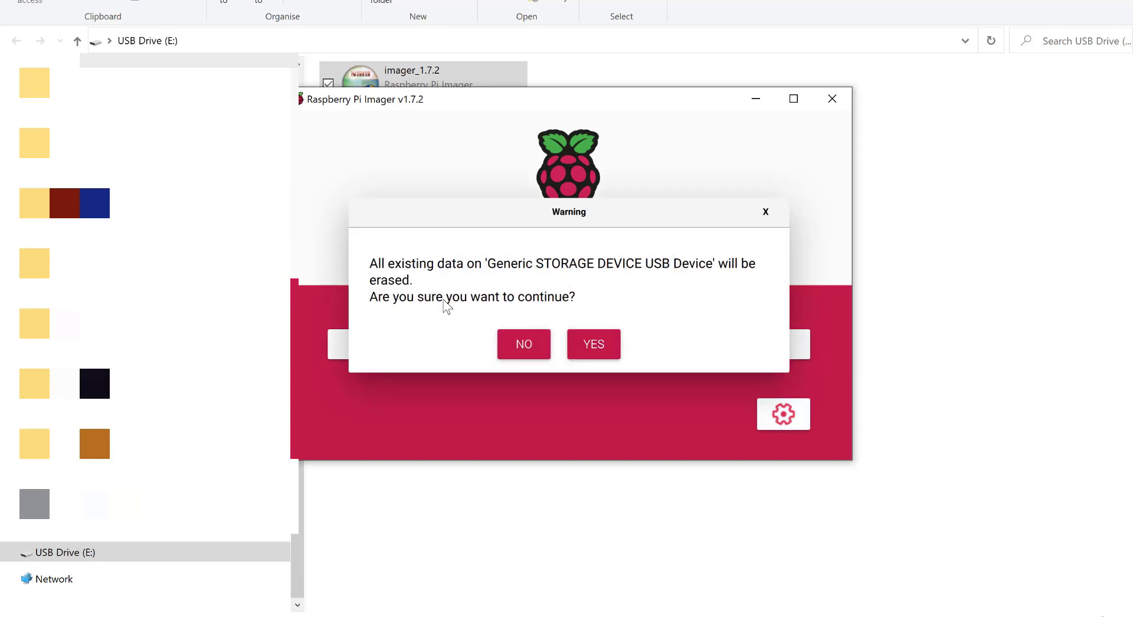
pyautogui.click(607, 342)
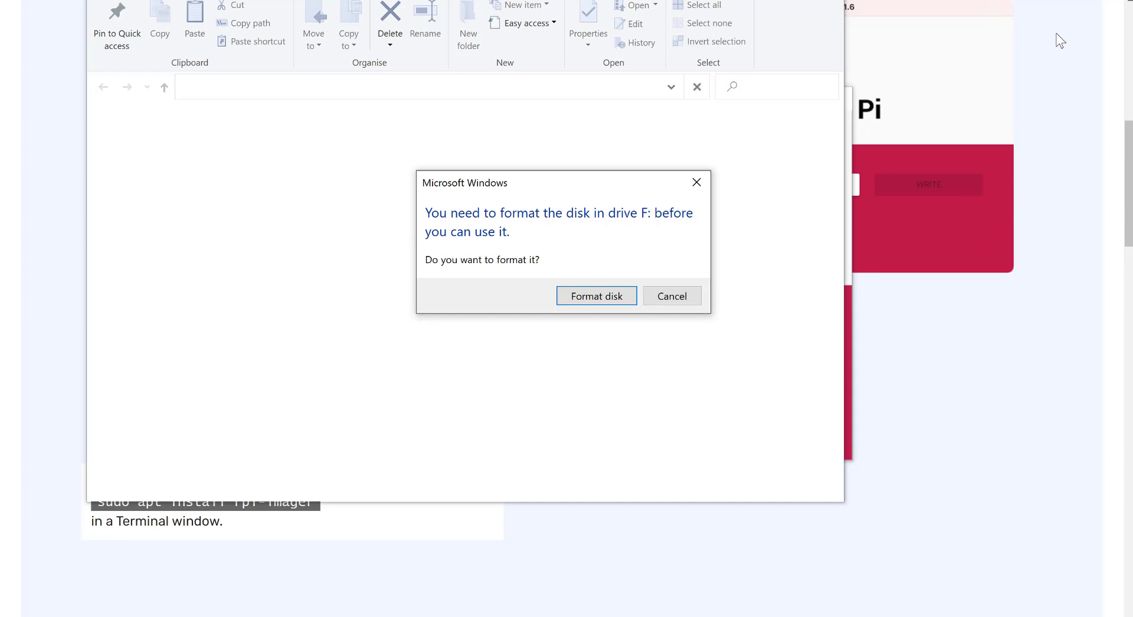
# - Dismiss both drive F: format prompts and the Location is not available error
pyautogui.click(692, 299)
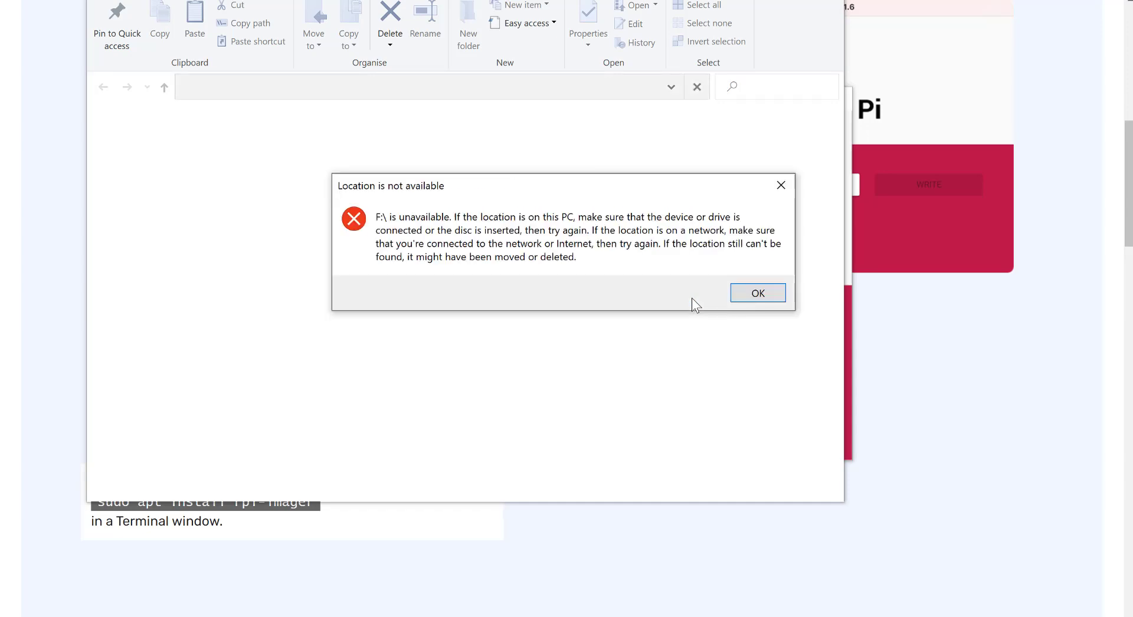
pyautogui.click(752, 296)
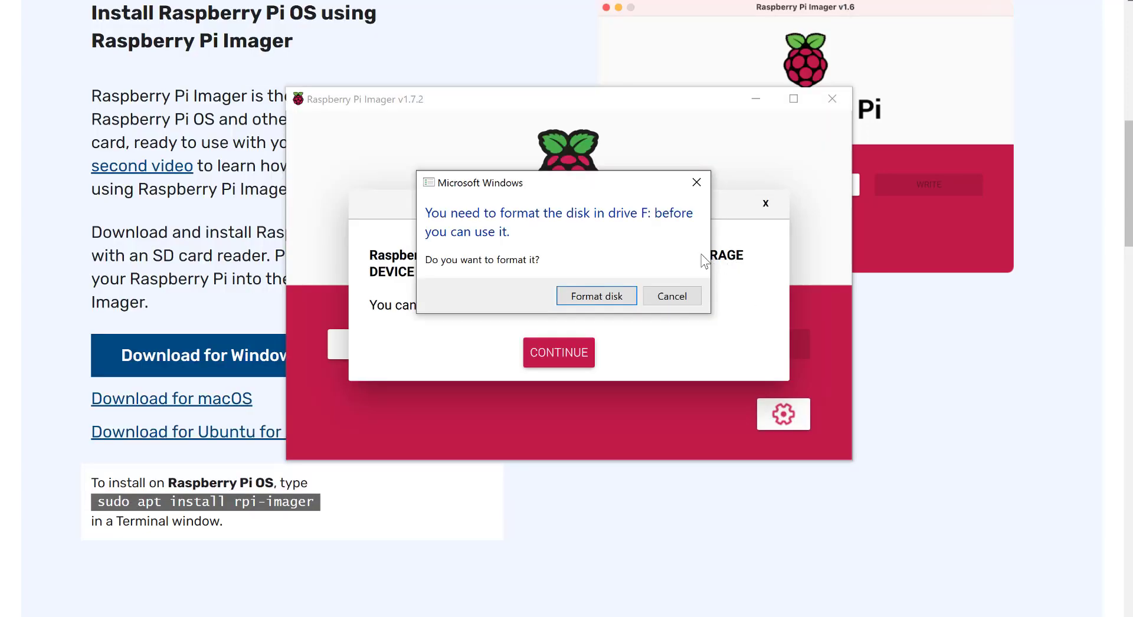
pyautogui.click(666, 298)
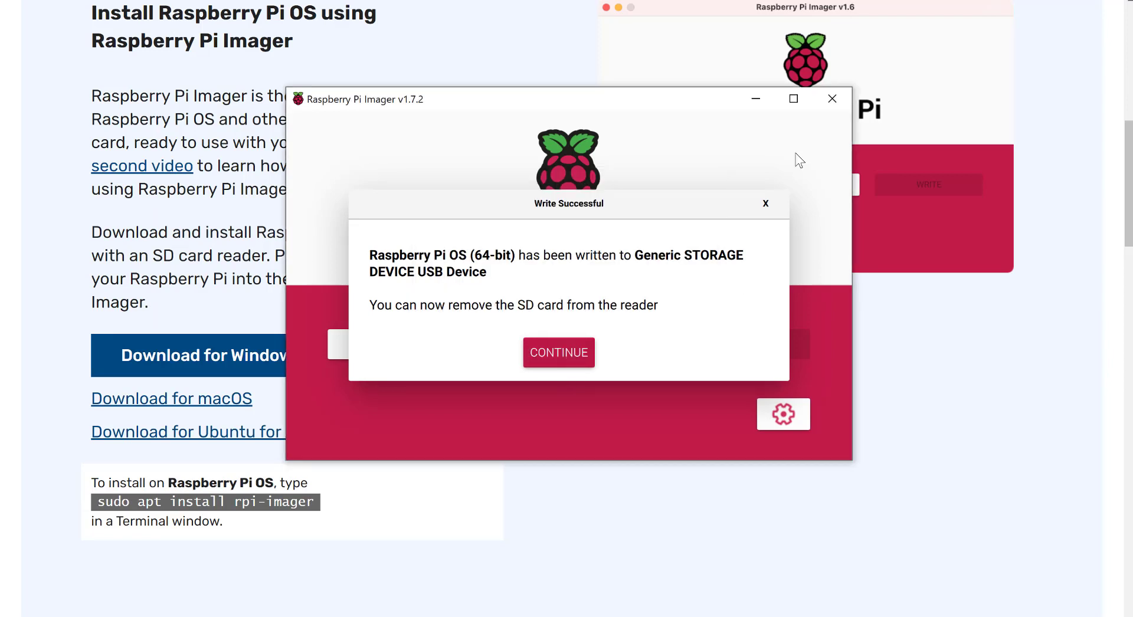
# - Close the Write Successful message with CONTINUE
pyautogui.click(569, 352)
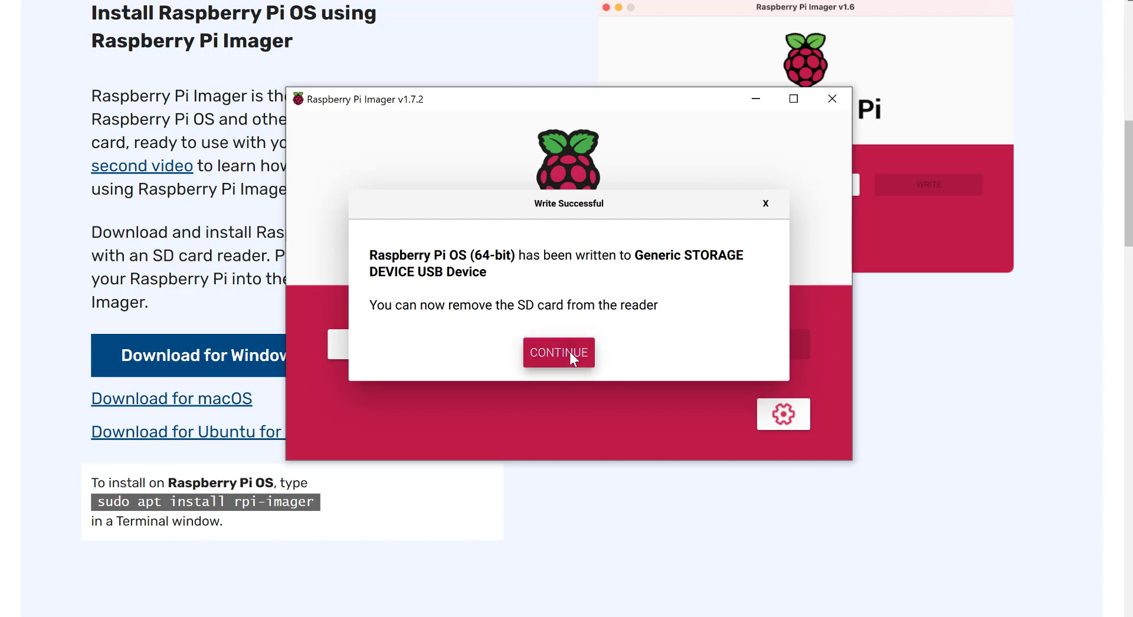